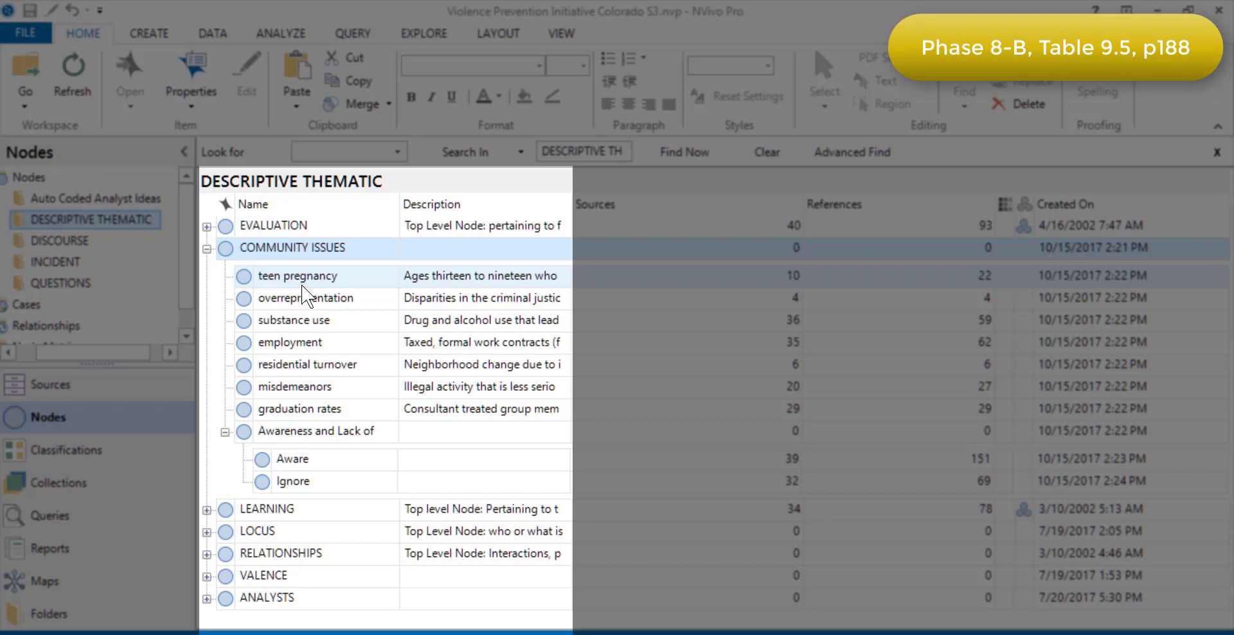
- Review the nodes under COMMUNITY ISSUES one by one, from teen pregnancy through the Aware and Ignore sub-nodes
key(Down)
key(Down)
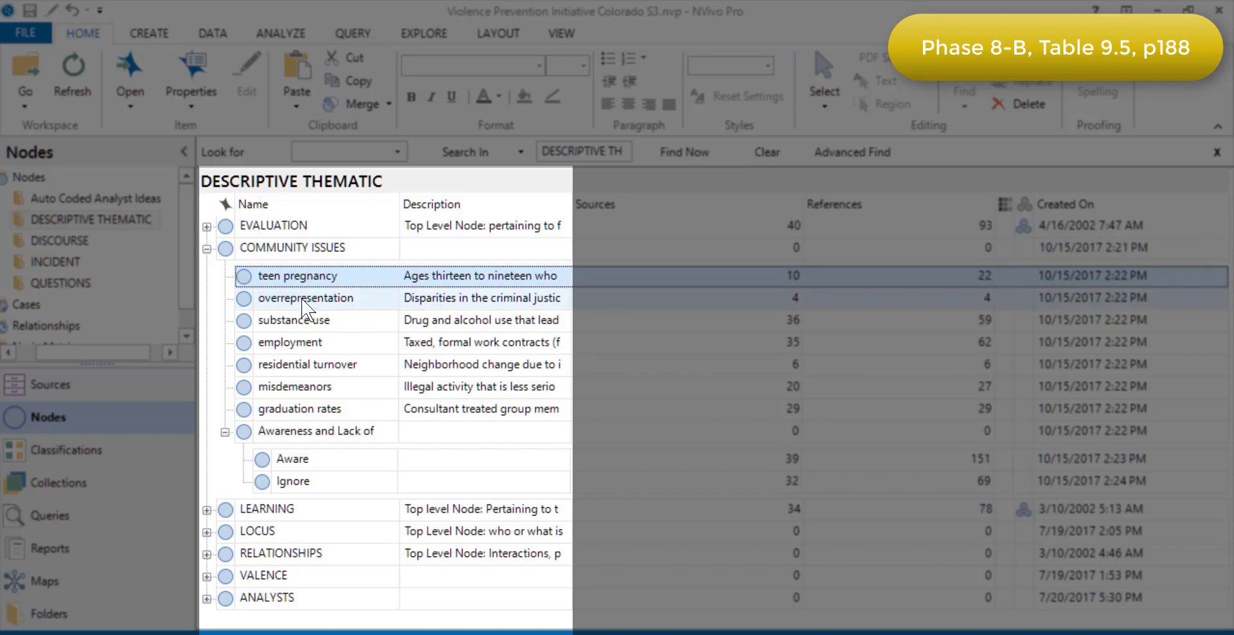
click(304, 322)
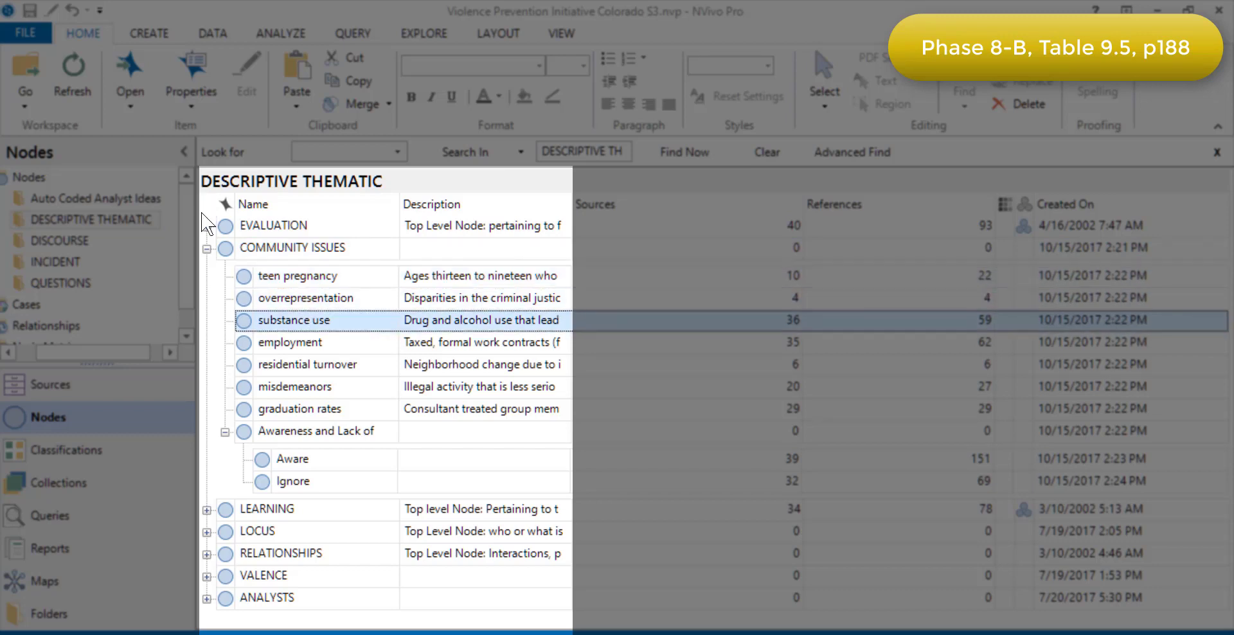
key(Down)
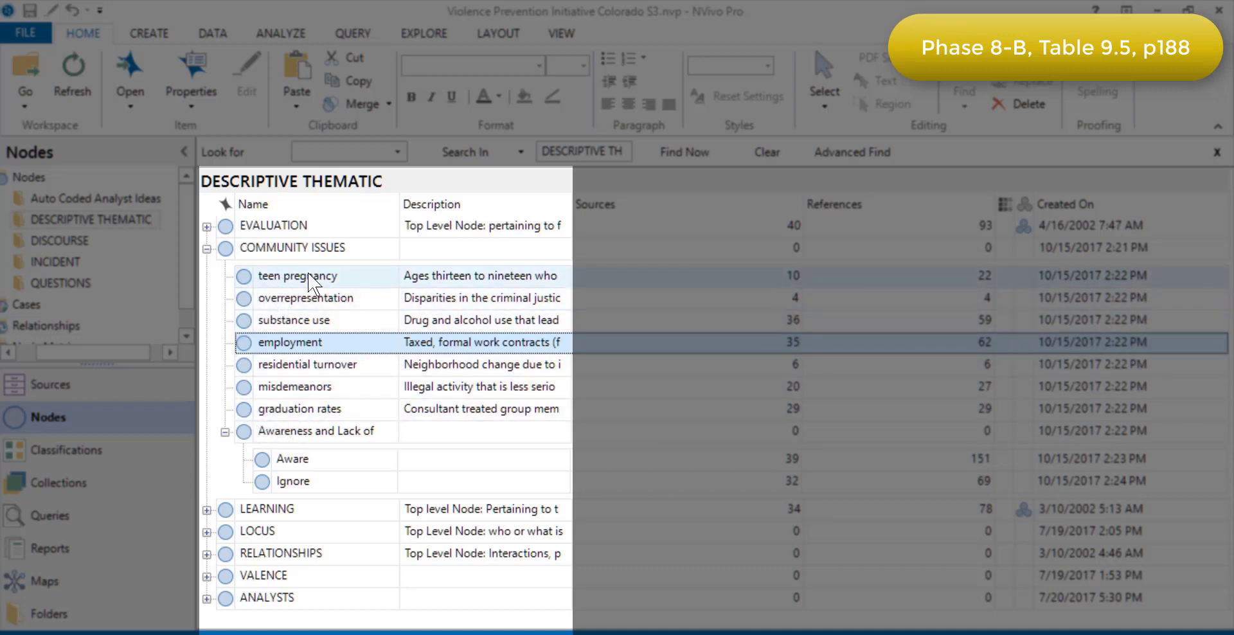
click(309, 295)
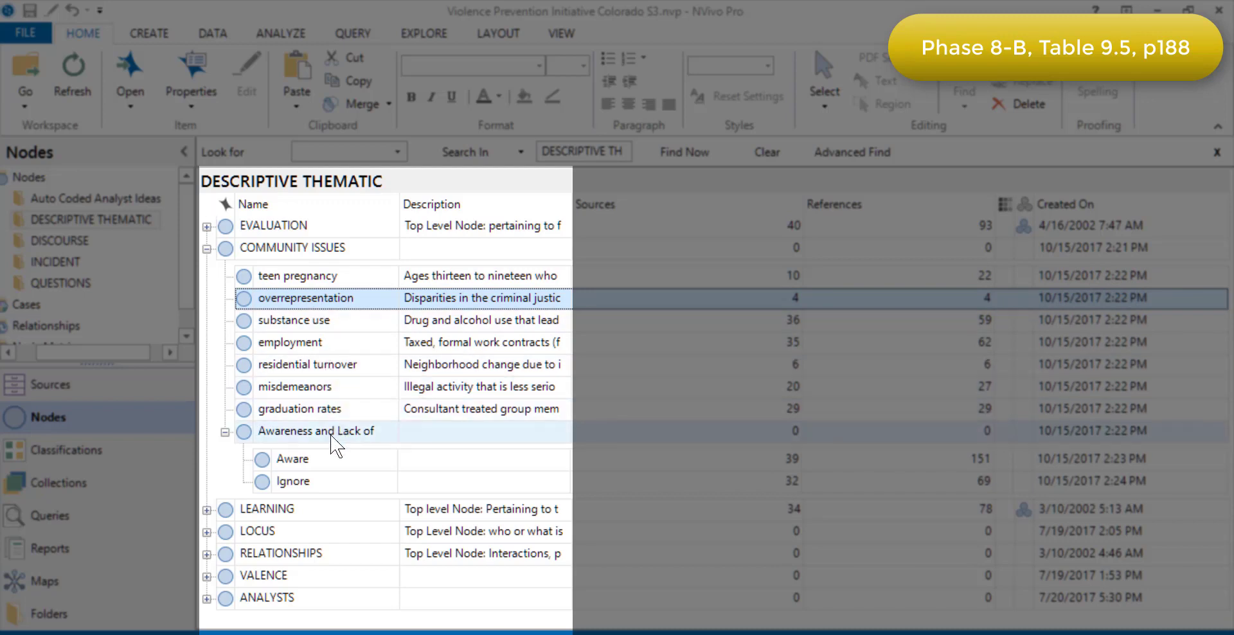
click(292, 433)
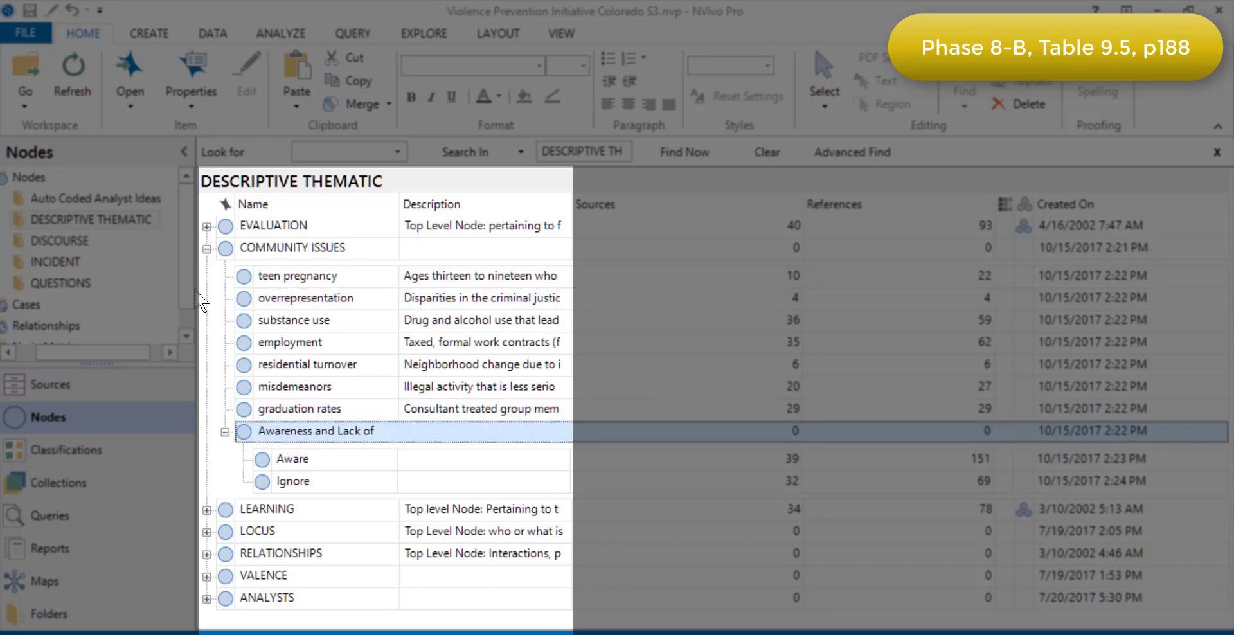
click(291, 459)
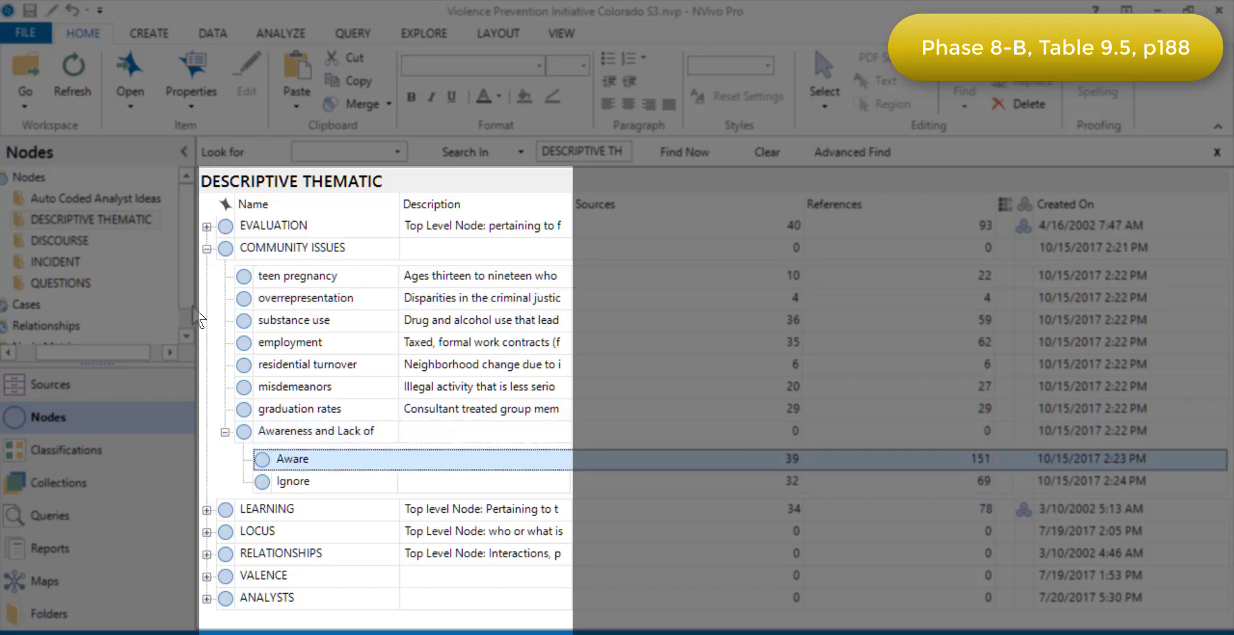
click(290, 482)
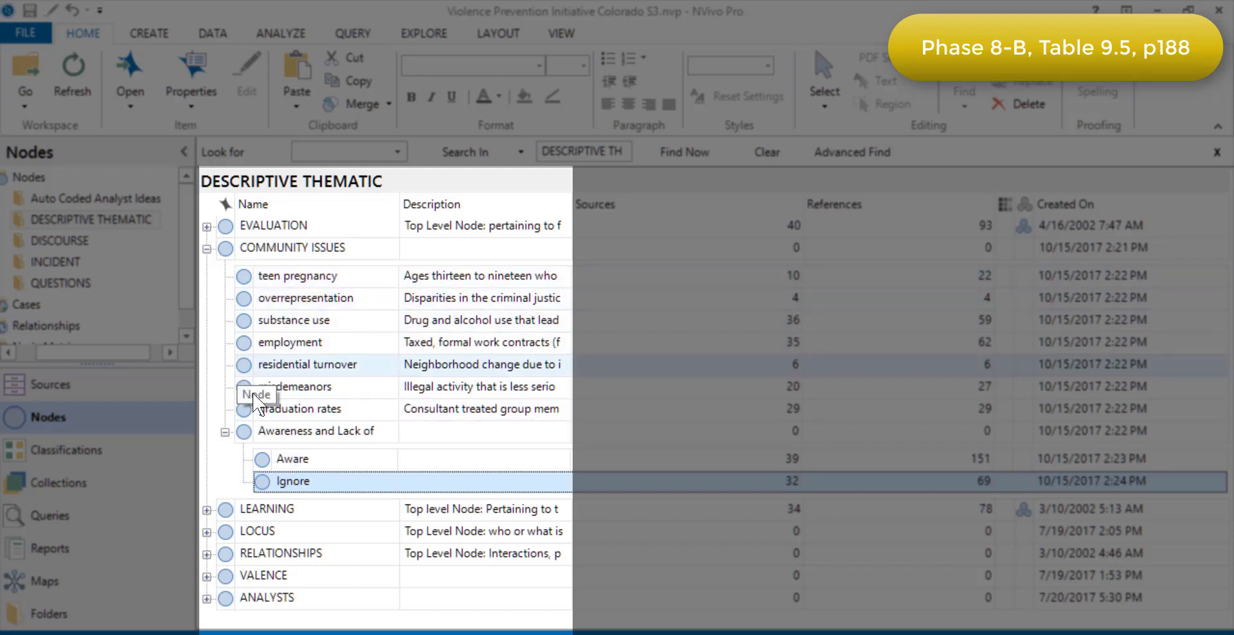
click(303, 462)
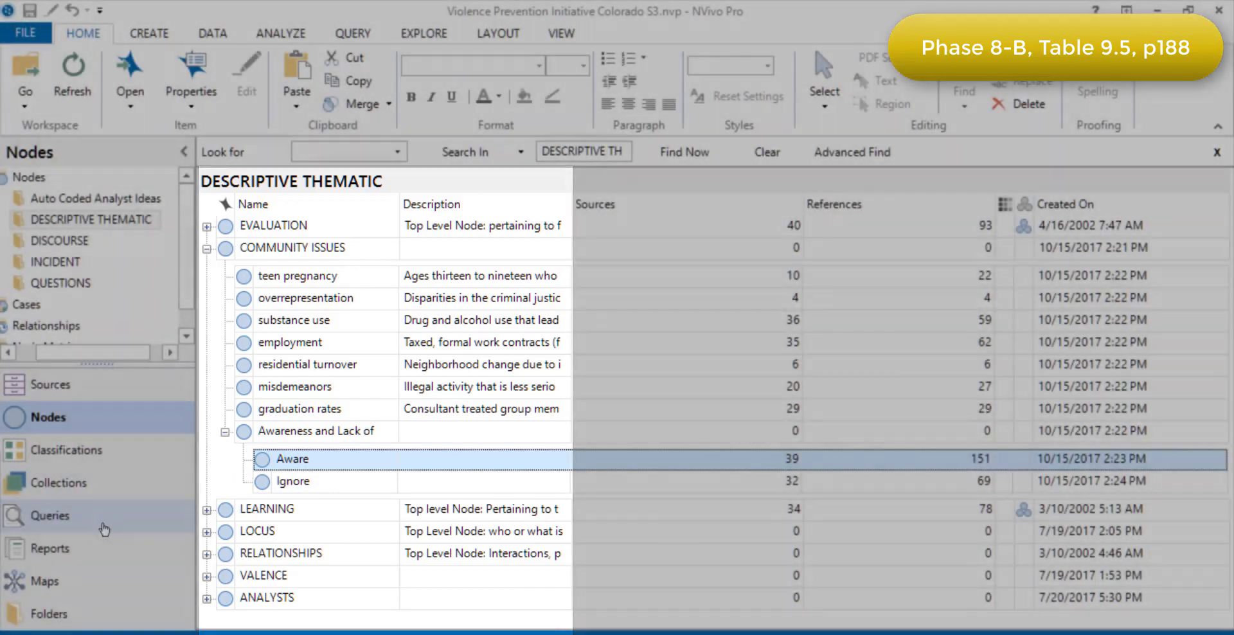
- Open the saved query result "Awareness and lack thereof X Community issues" to view its matrix
click(103, 528)
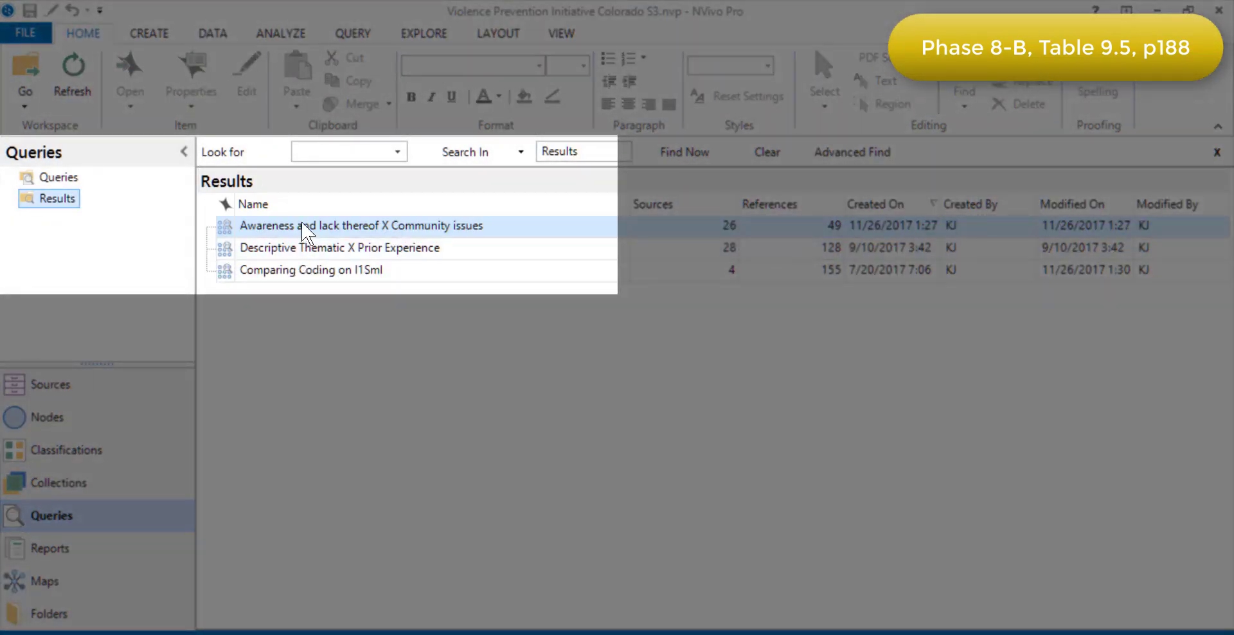
double_click(306, 233)
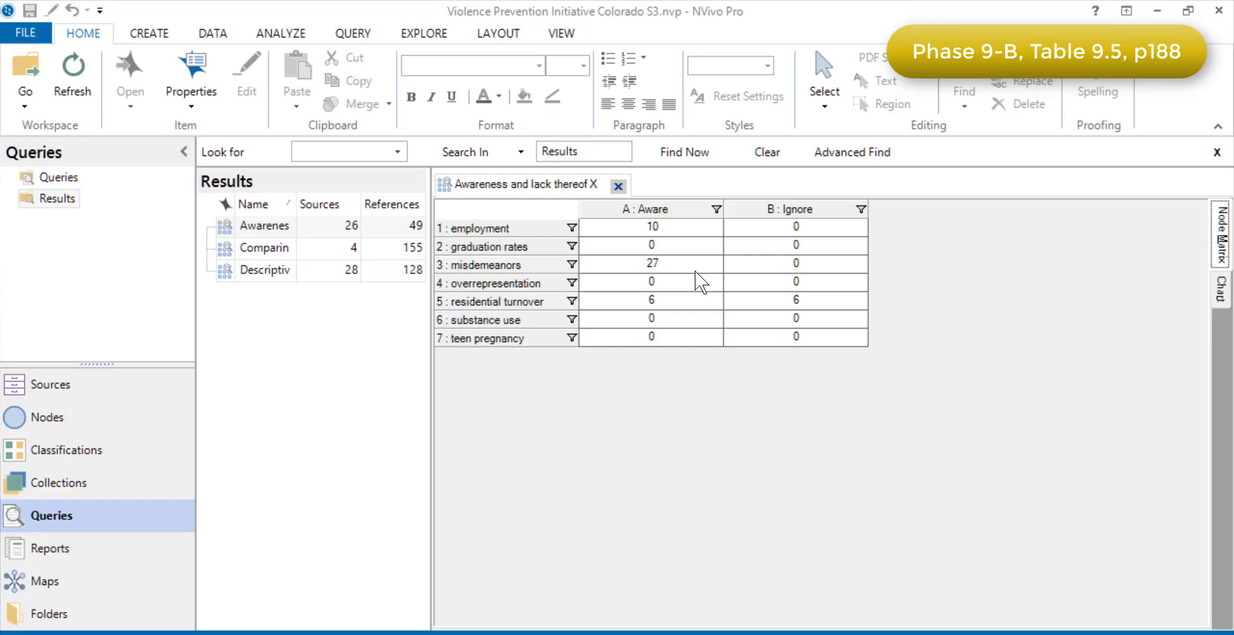
- Return to the DESCRIPTIVE THEMATIC nodes and expand EVALUATION, ANALYSTS and the KJ sub-node
click(107, 424)
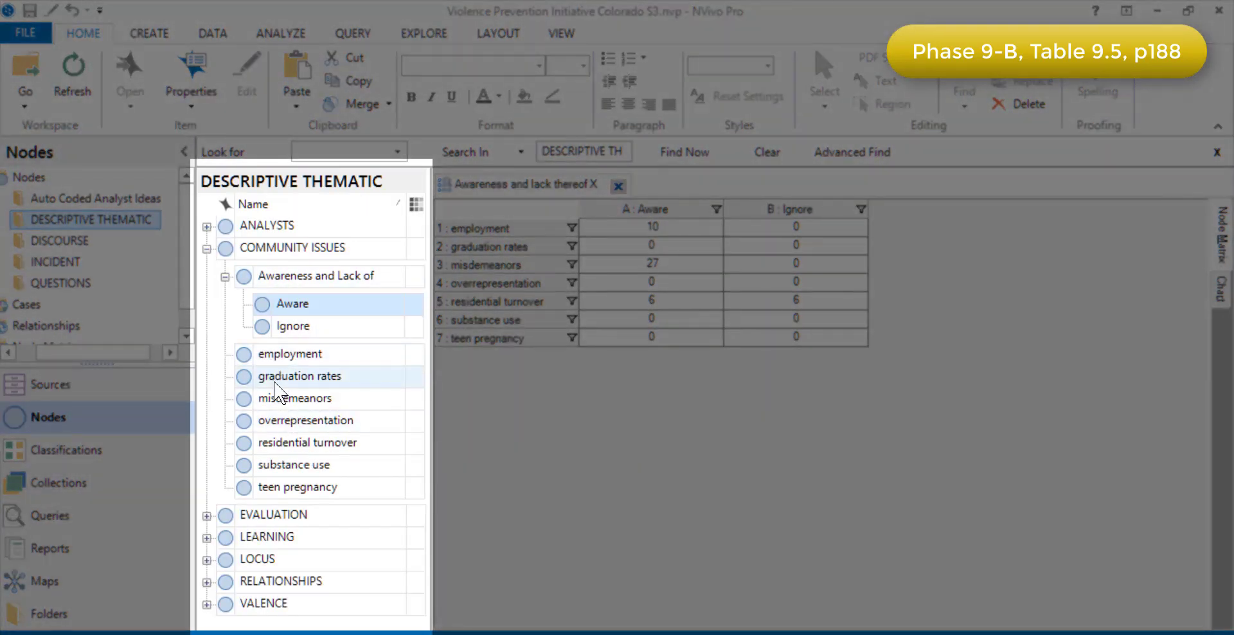
click(206, 515)
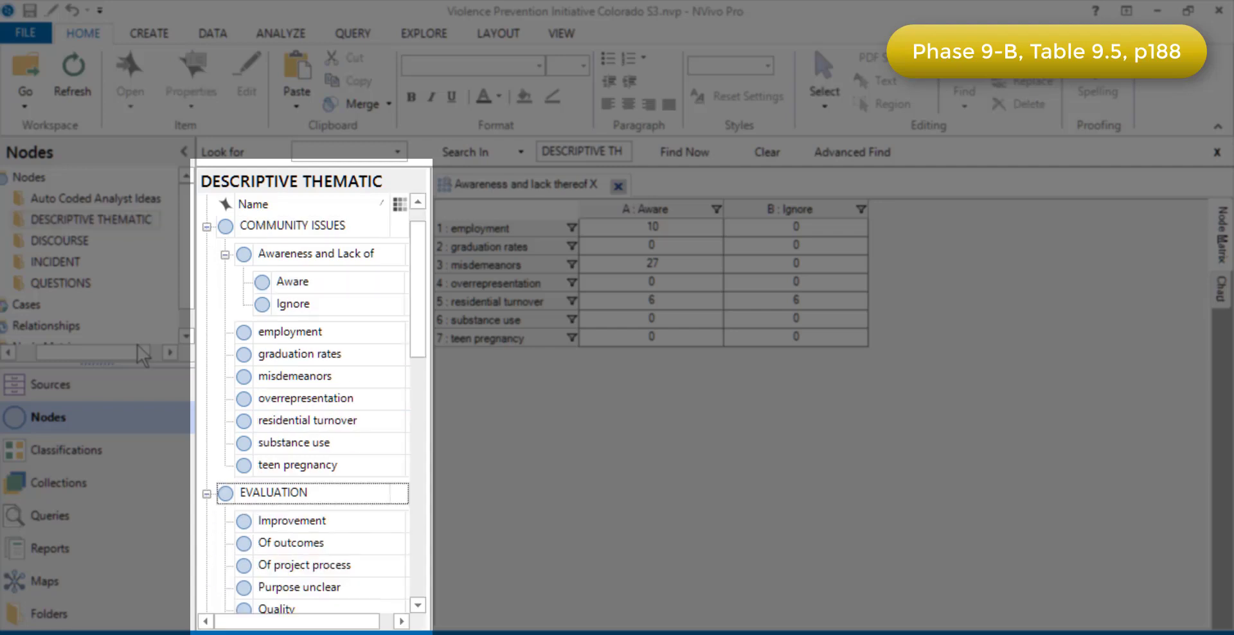
scroll(405, 468, up, 1)
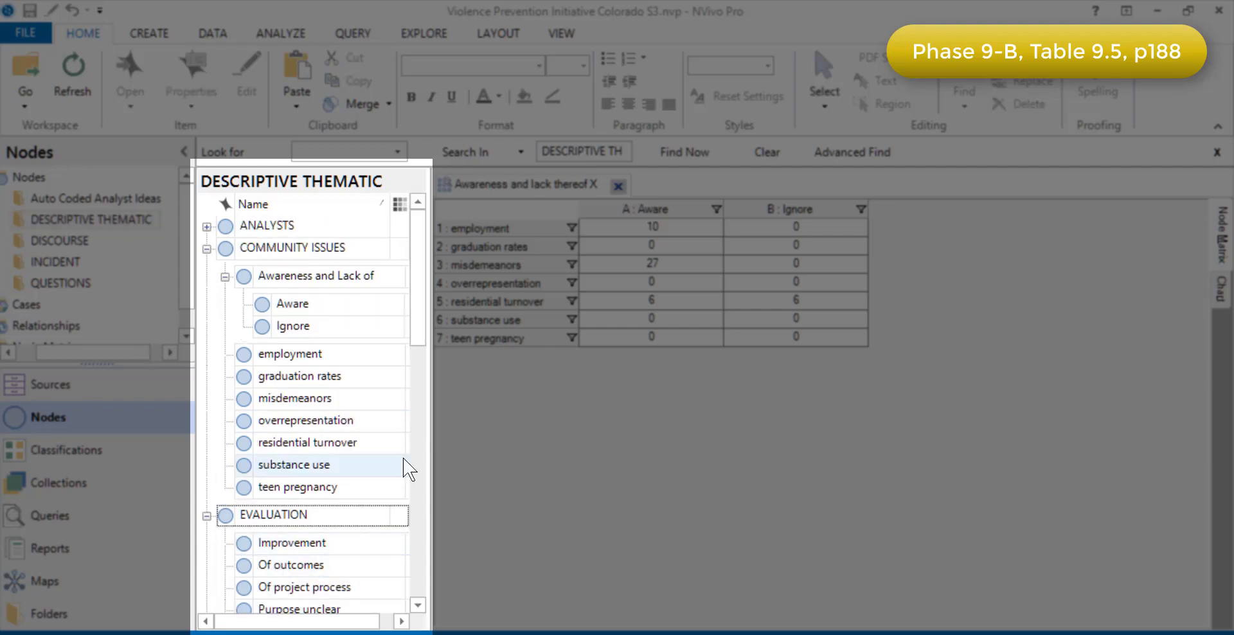
click(207, 226)
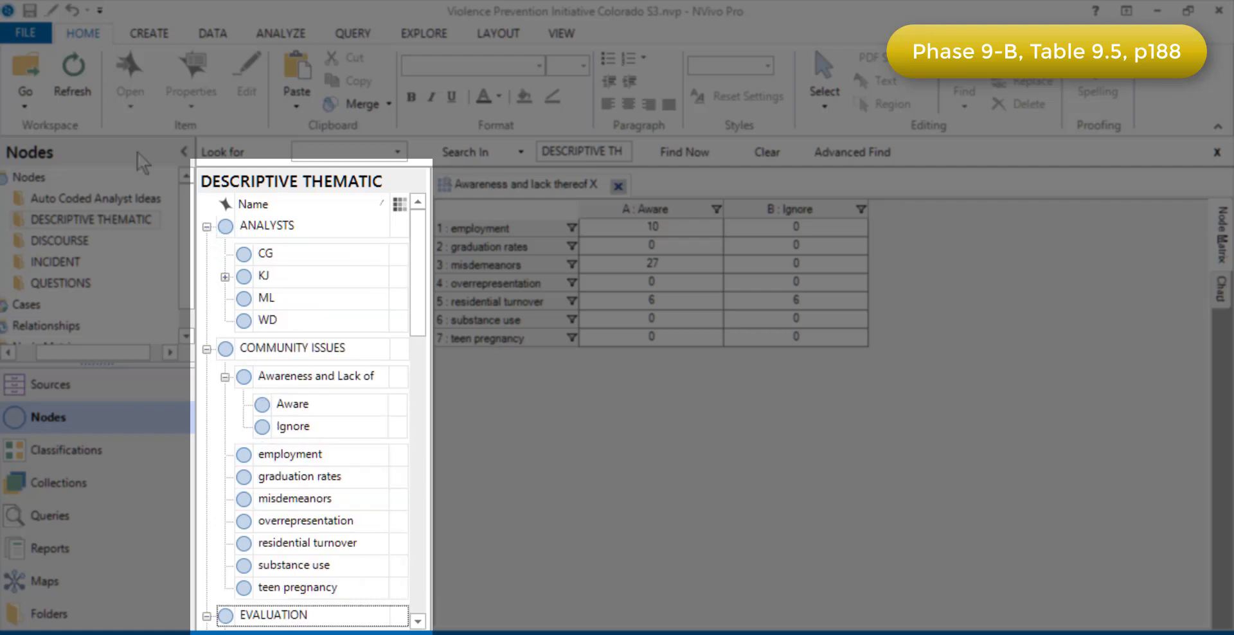
click(224, 276)
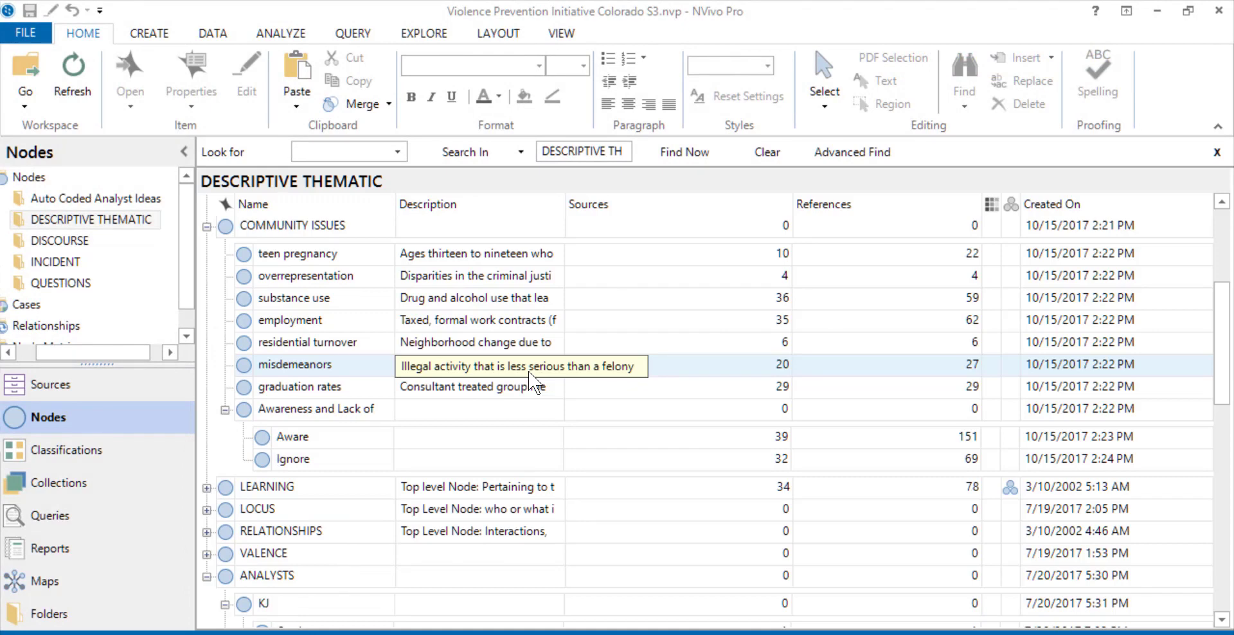
- Look at the list of internal sources and return to the DESCRIPTIVE THEMATIC nodes
click(133, 385)
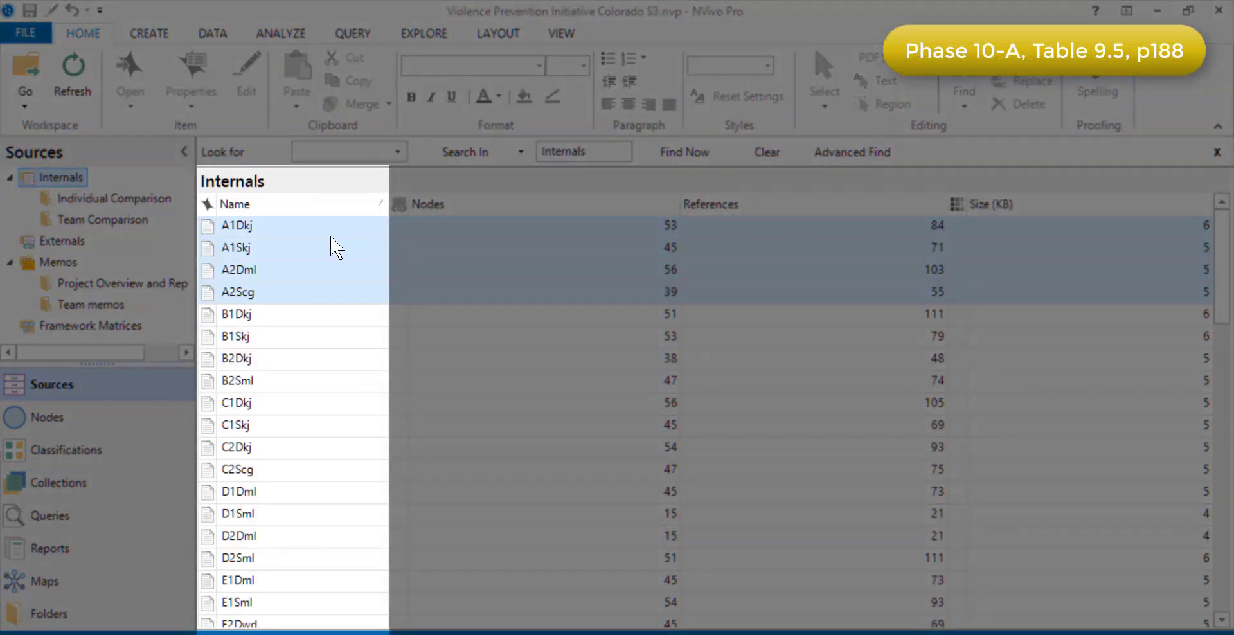
click(49, 416)
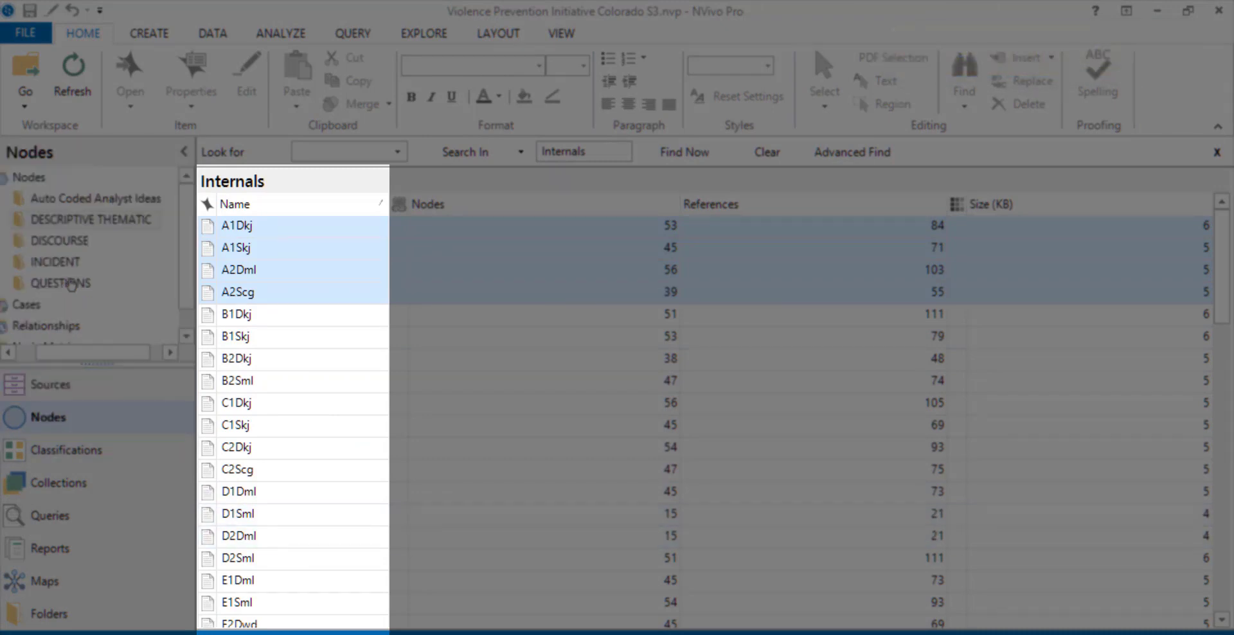
click(90, 220)
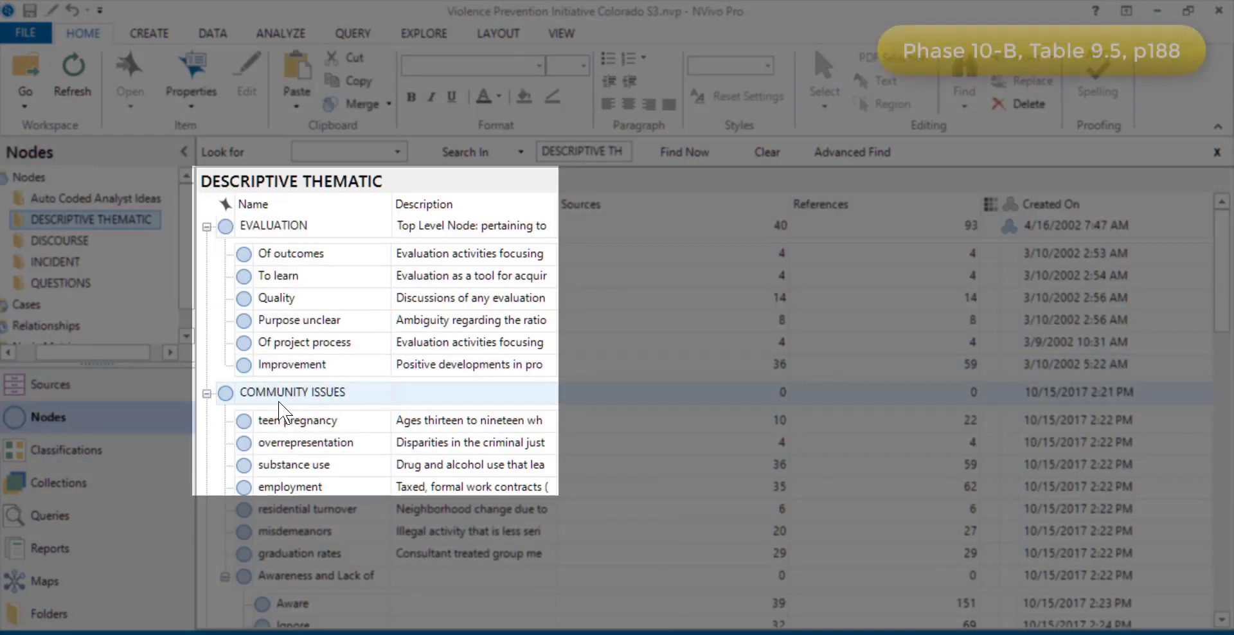
- Expand LEARNING with its Characteristics, Definitions and Outcomes of Learning sub-nodes, and select Learning miscellaneous
click(207, 227)
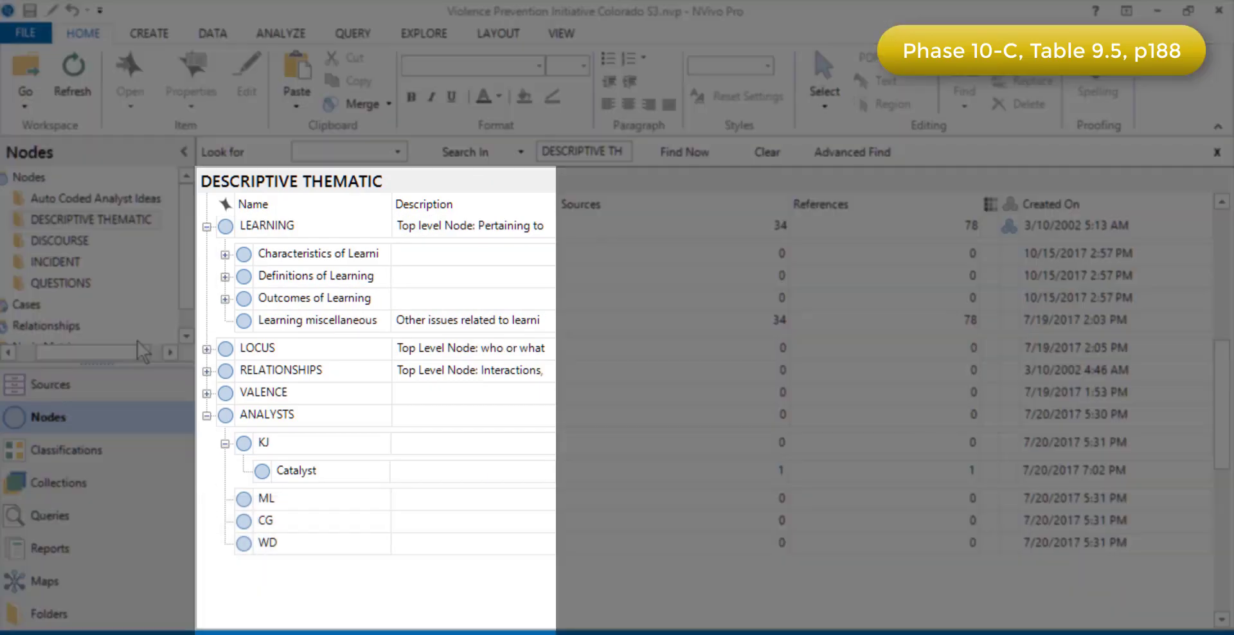
click(225, 255)
scroll(289, 358, up, 2)
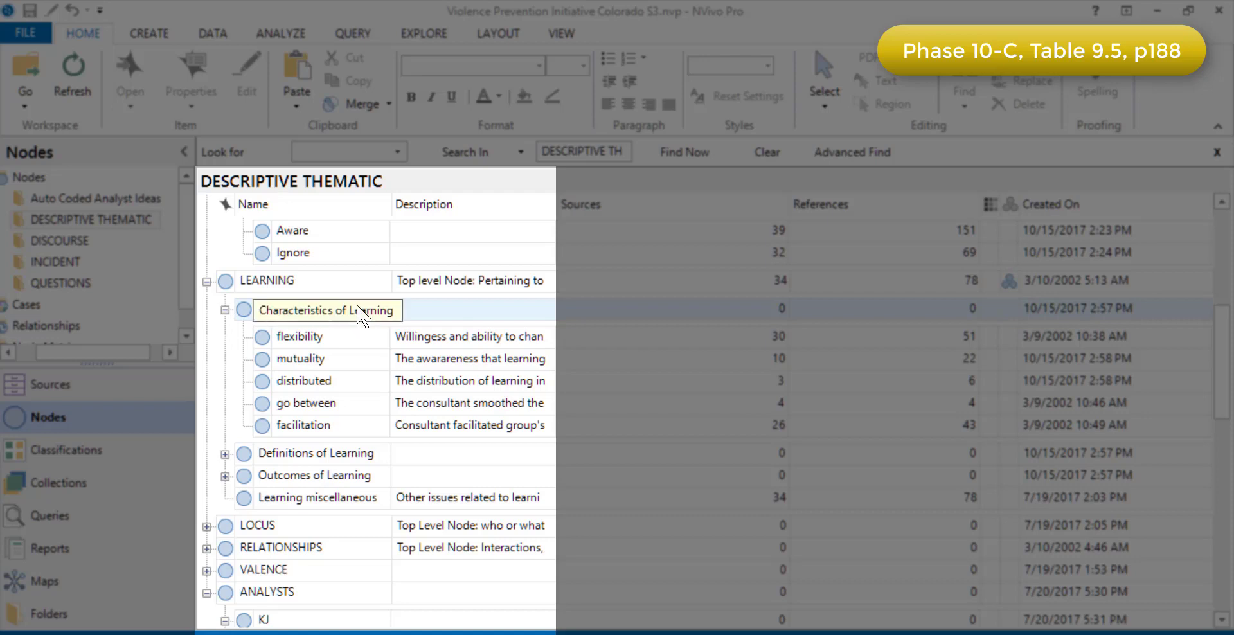
click(225, 454)
click(227, 448)
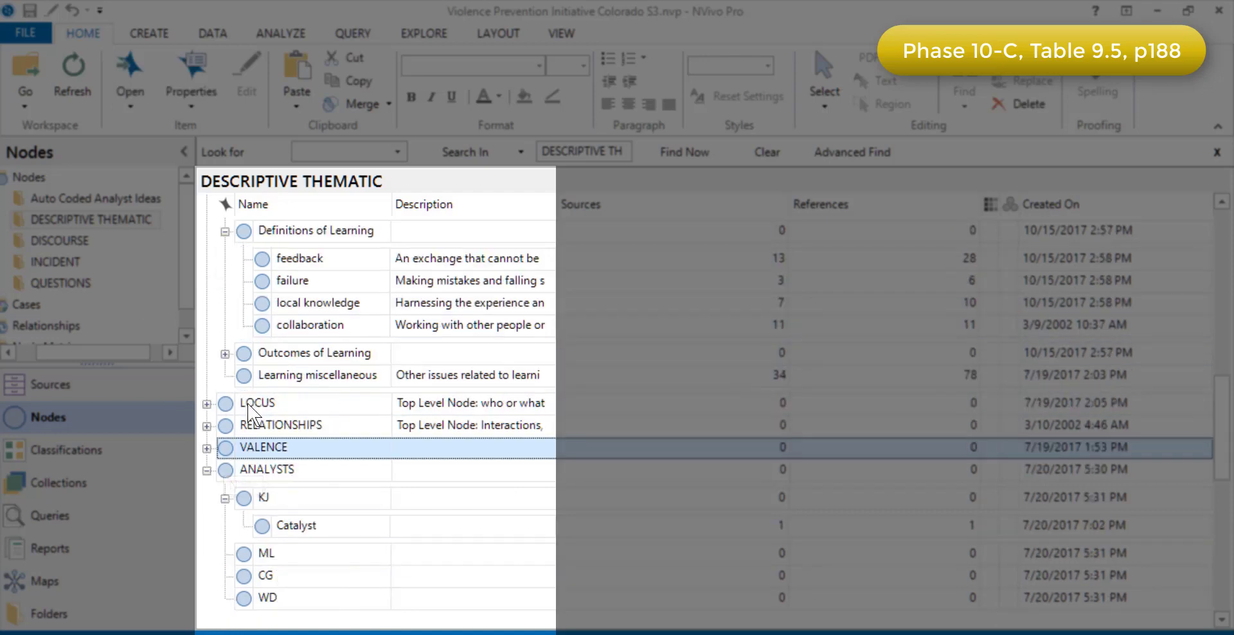
click(225, 355)
scroll(441, 342, up, 1)
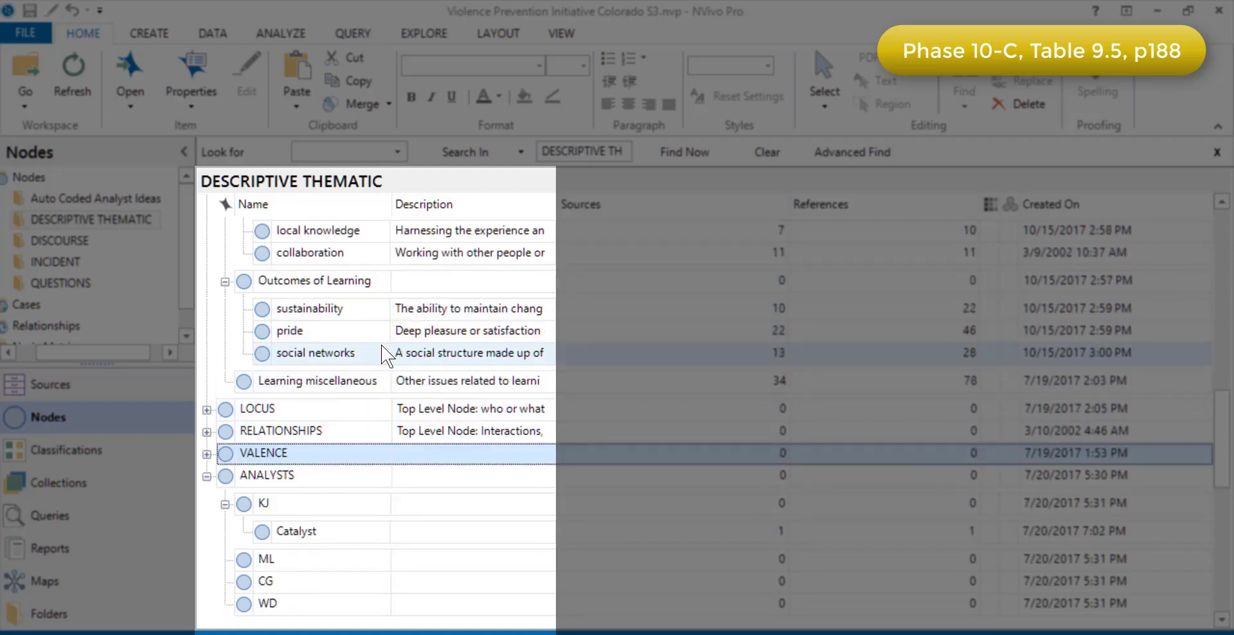
click(326, 283)
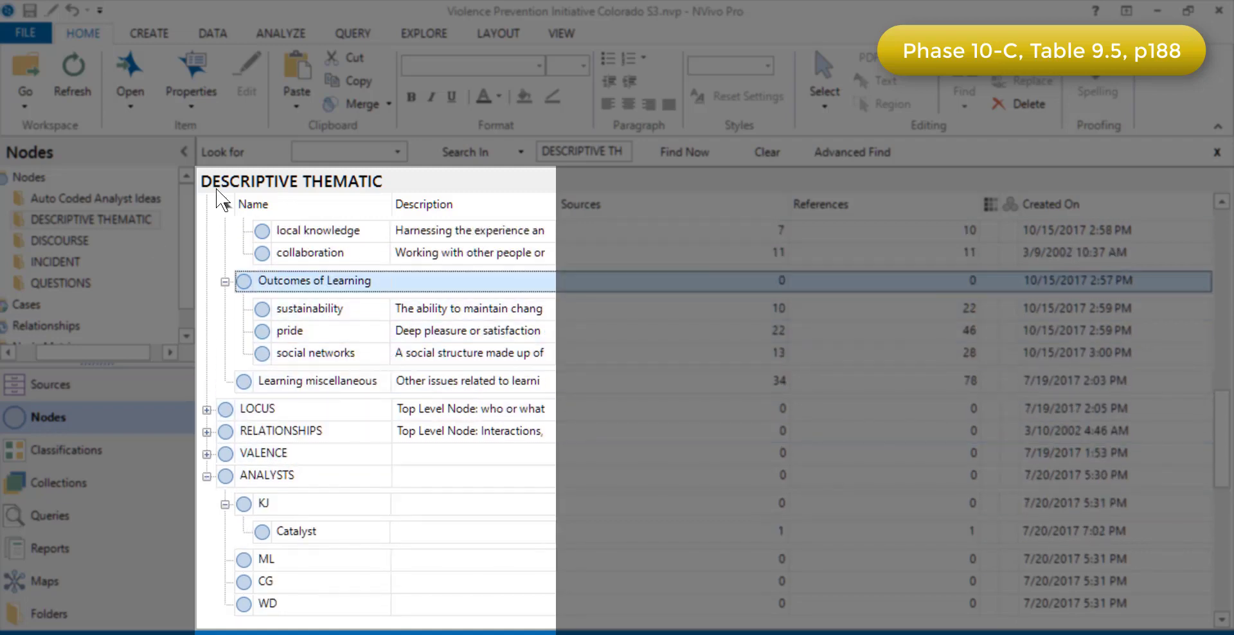
click(318, 381)
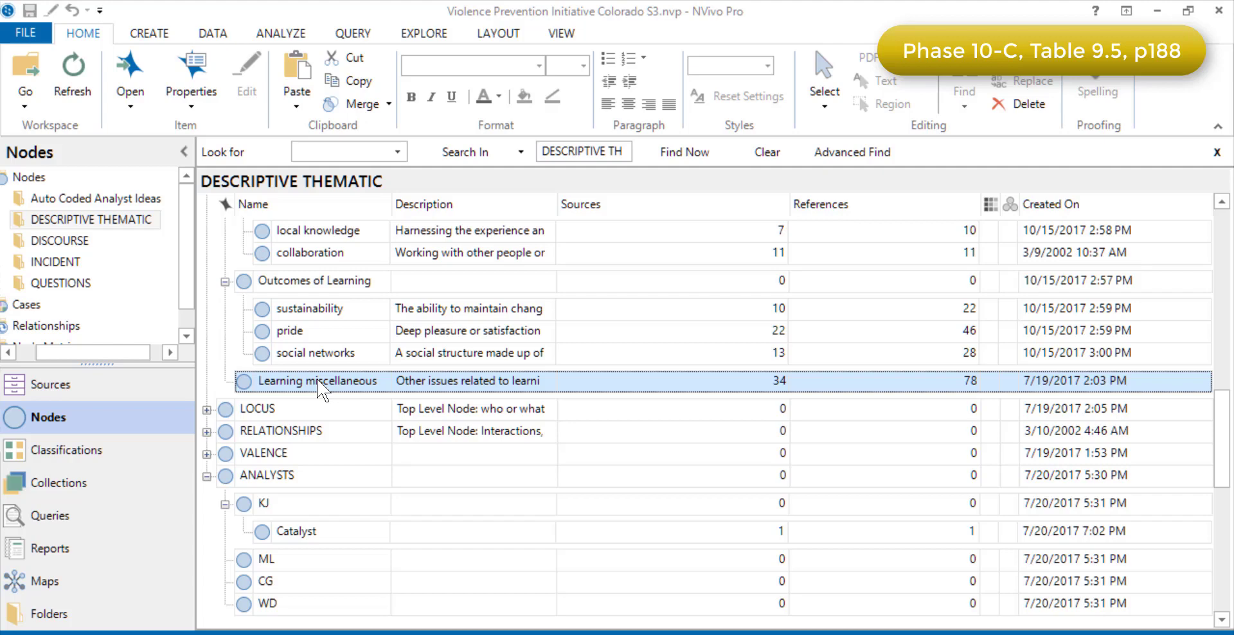
- Open the memo "Rationale for focusing on learning from different perspectives" in Project Overview and Reports and read it through
click(136, 391)
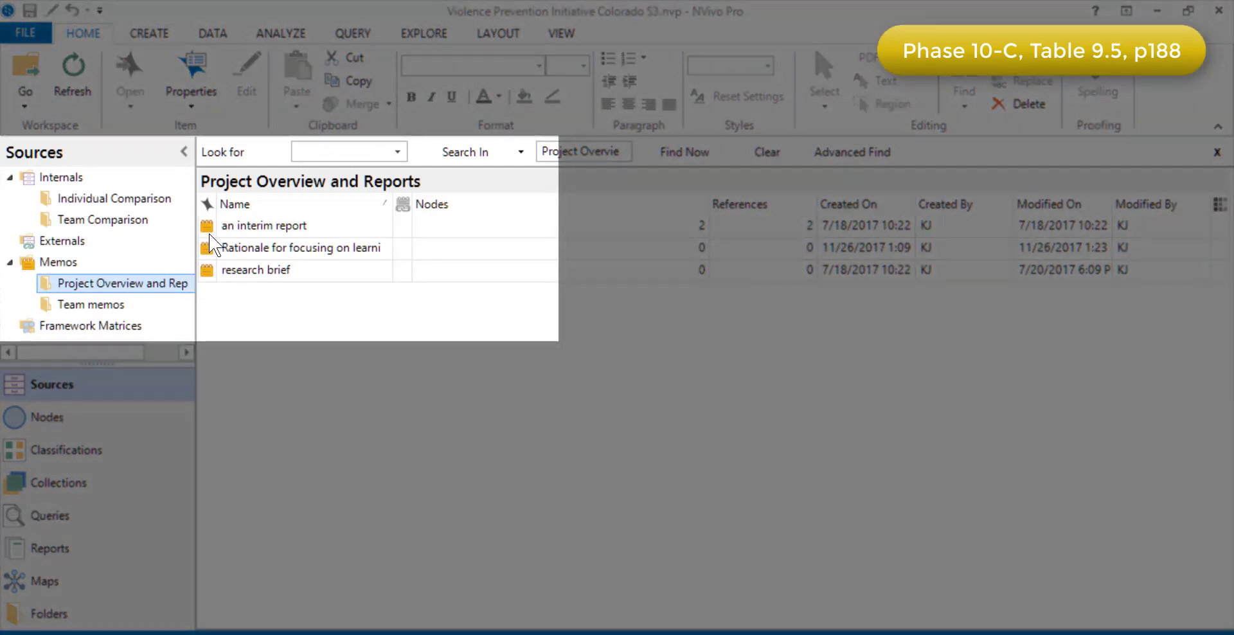
click(219, 247)
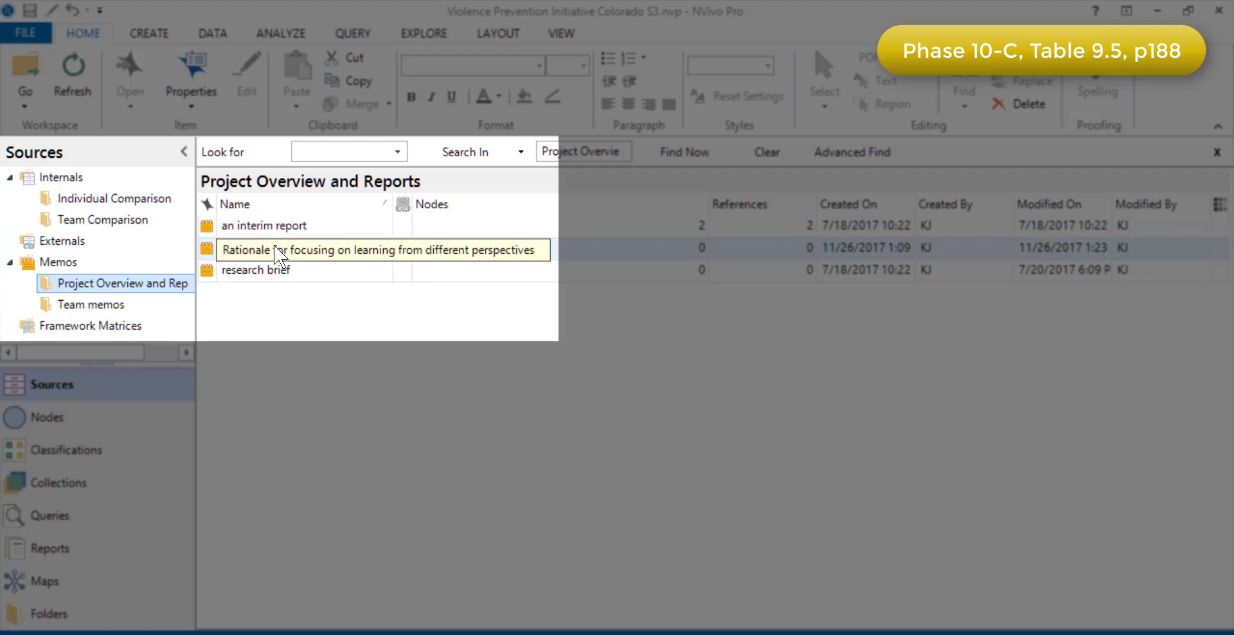
double_click(278, 254)
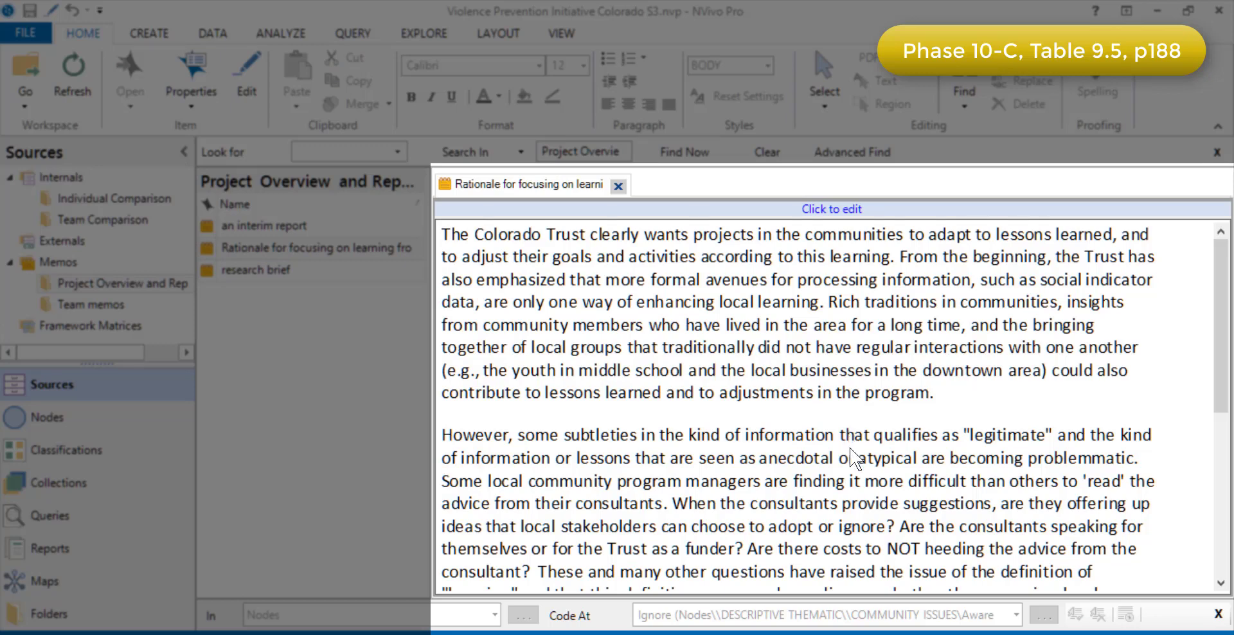
scroll(855, 458, down, 3)
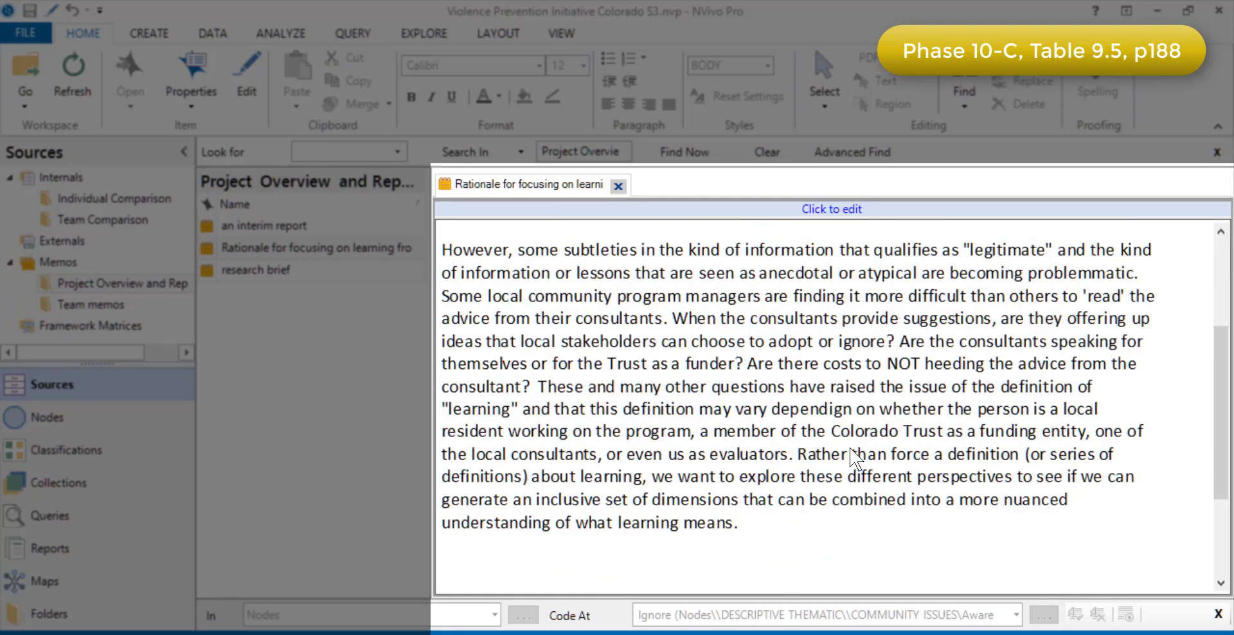
scroll(855, 458, up, 3)
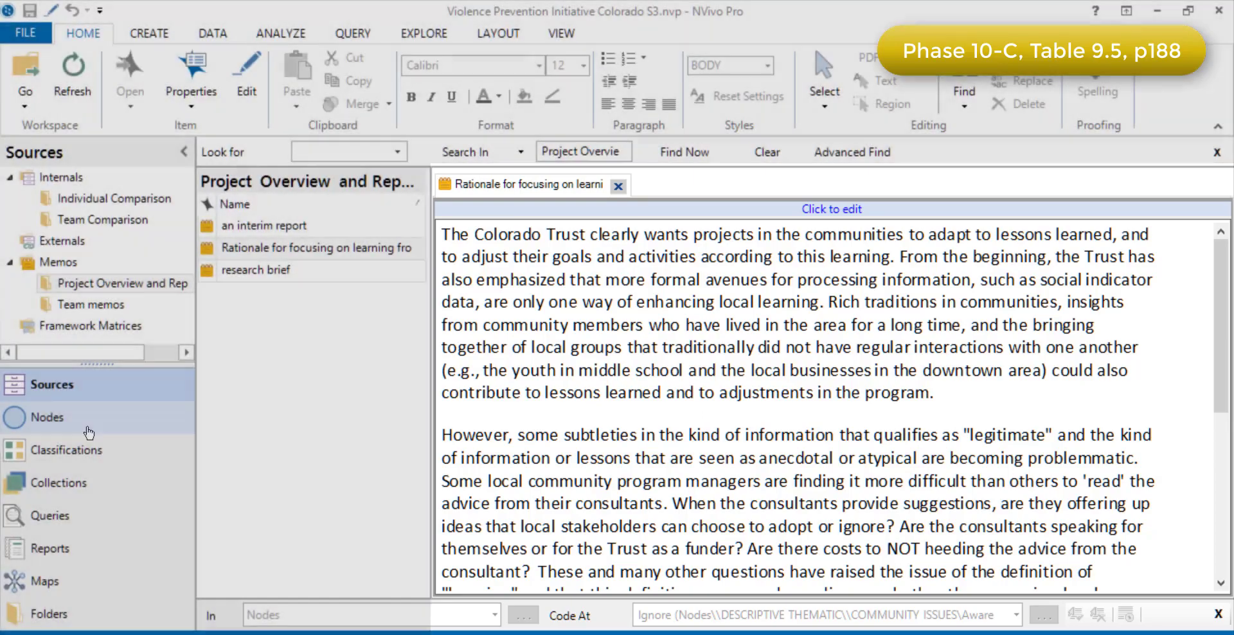
- Go back to the DESCRIPTIVE THEMATIC nodes and review the hierarchy from ANALYSTS down to the LEARNING sub-nodes
click(83, 426)
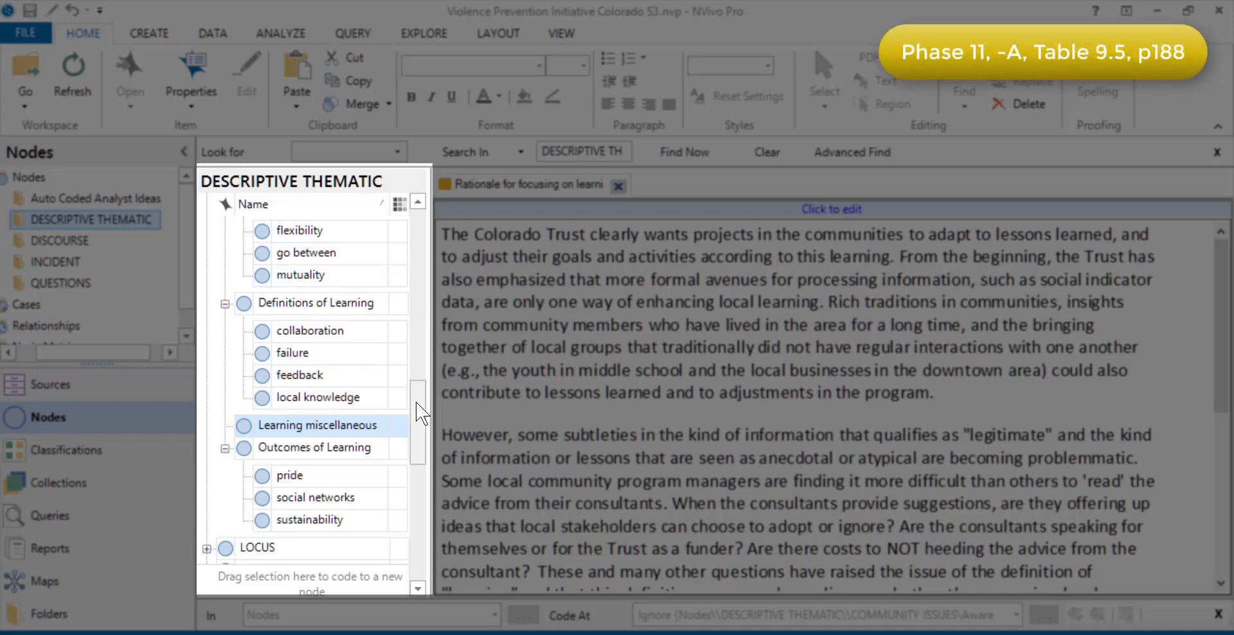
drag(418, 401, 415, 244)
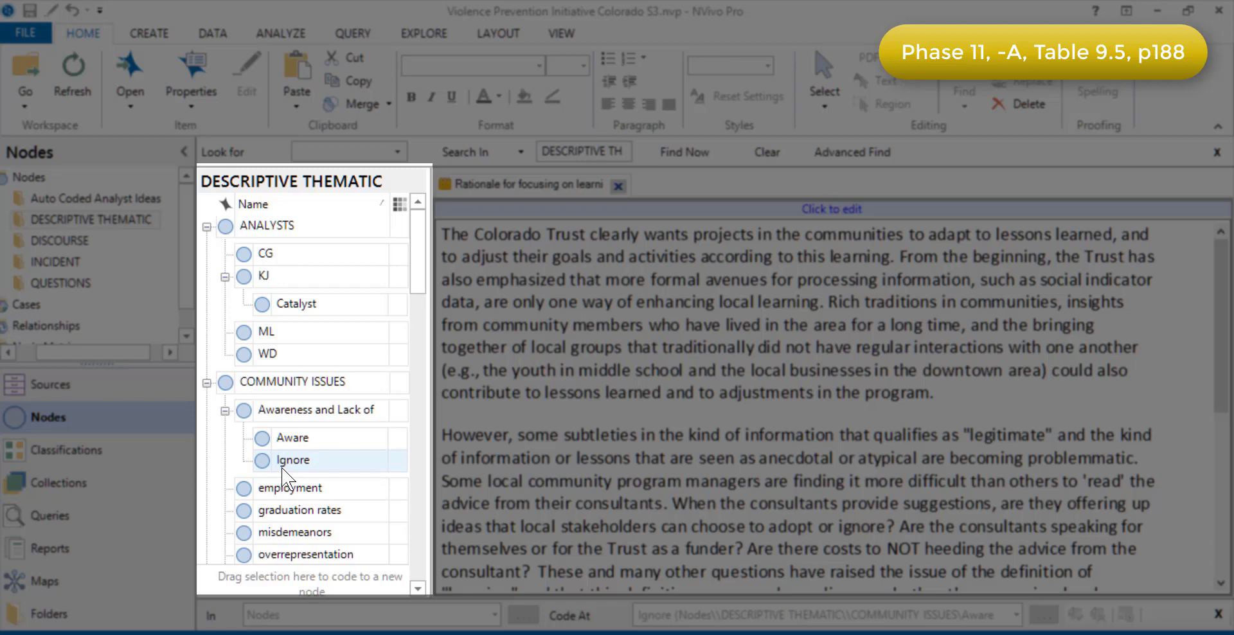
drag(418, 270, 418, 348)
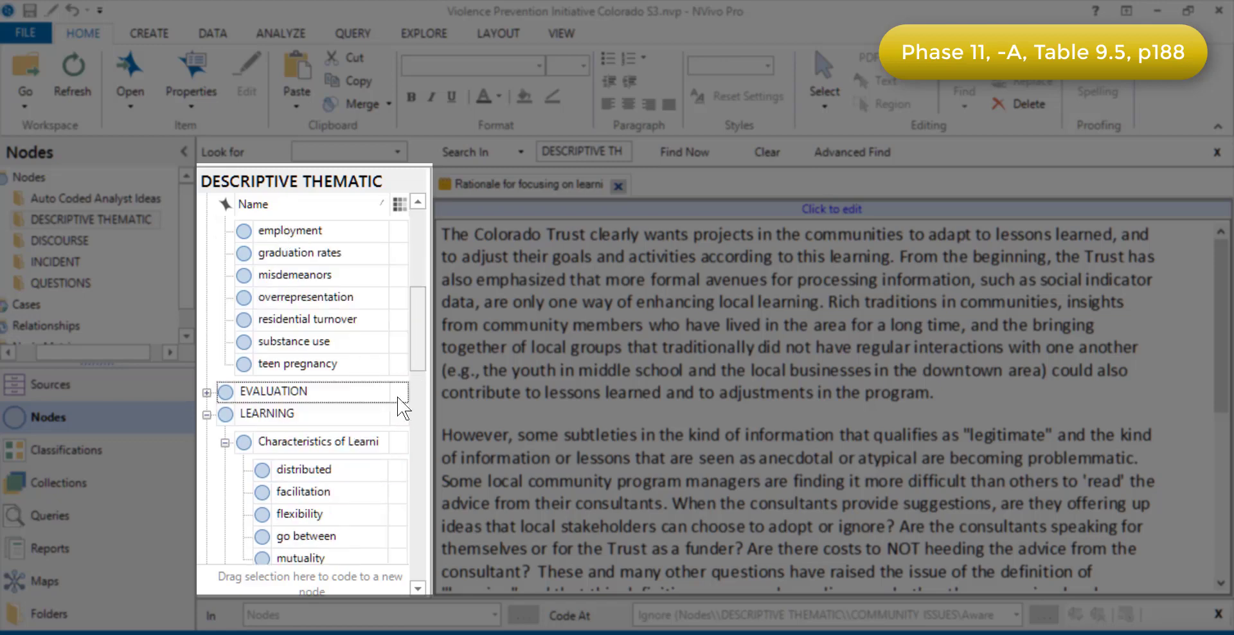
scroll(348, 474, down, 4)
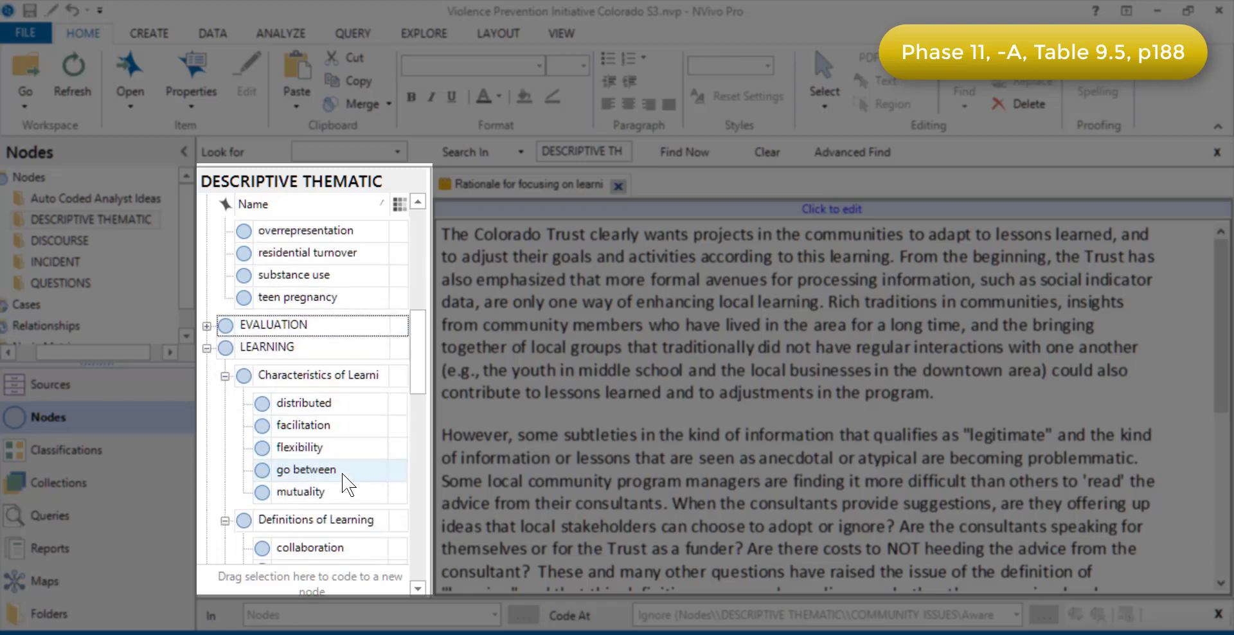
scroll(348, 485, down, 1)
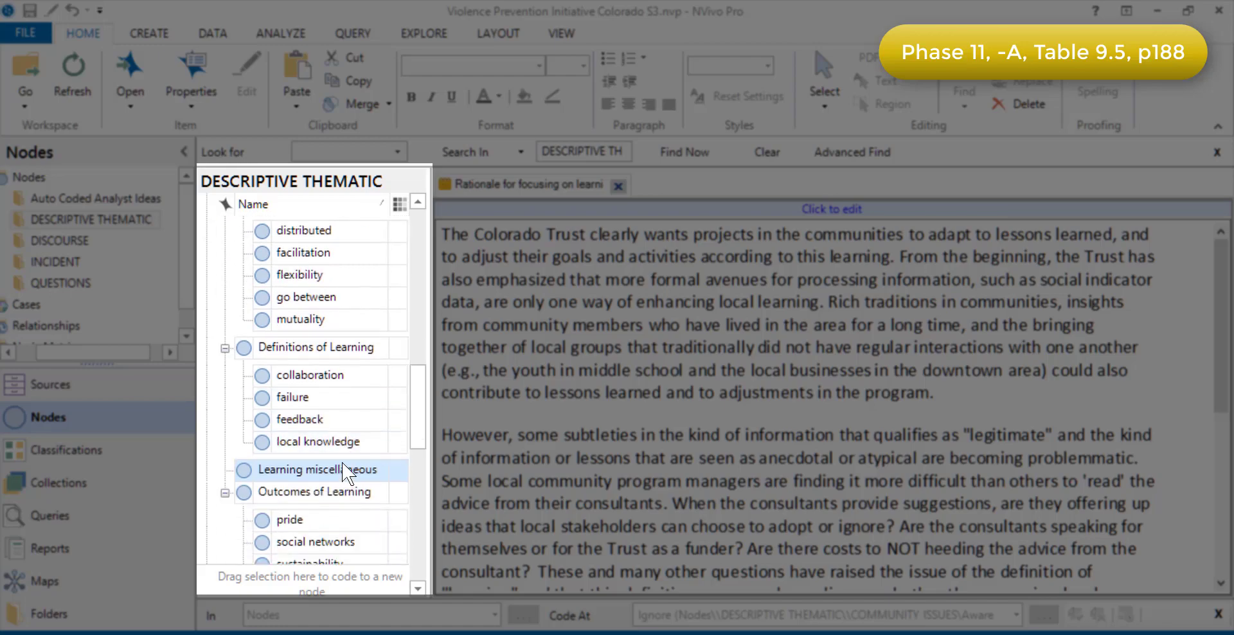